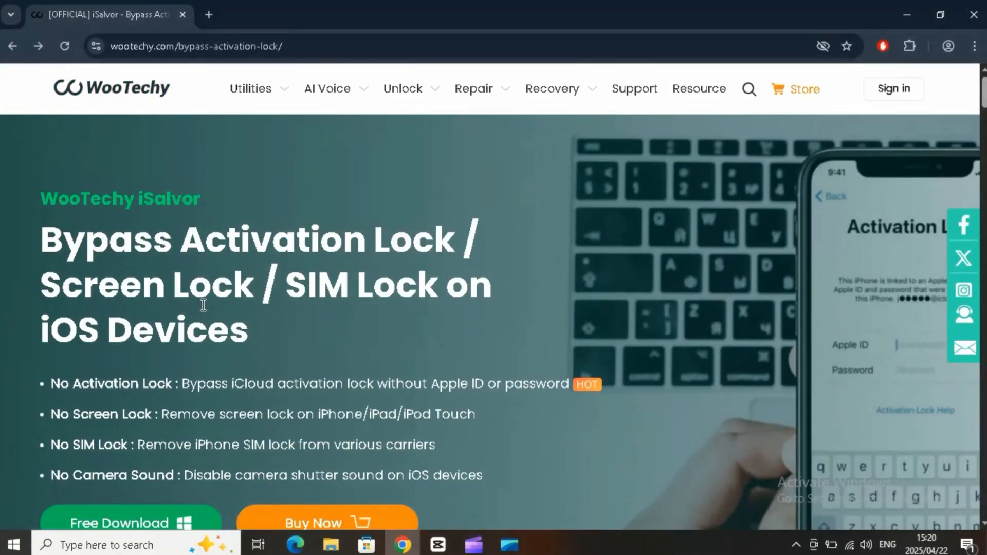
scroll(206, 303, "down", 1)
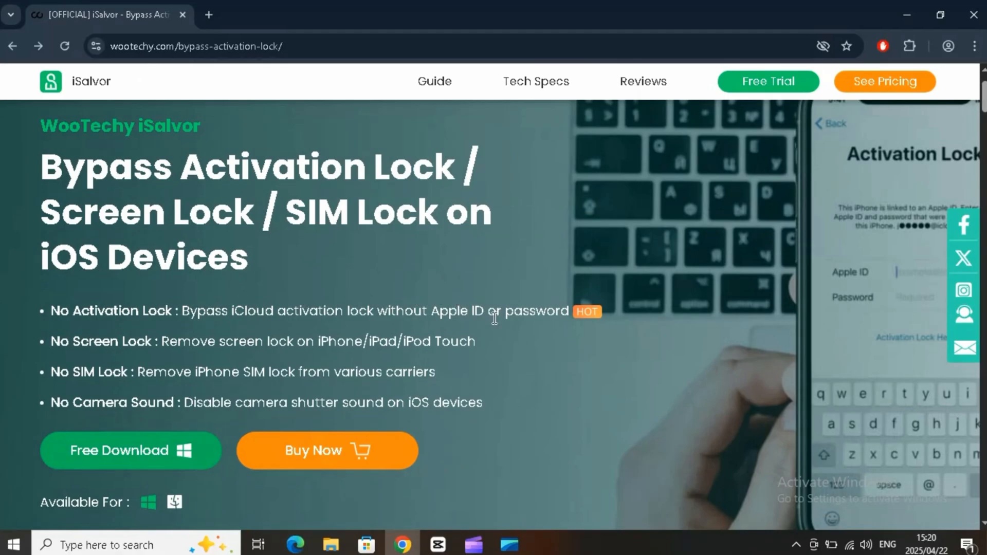
scroll(456, 332, "down", 1)
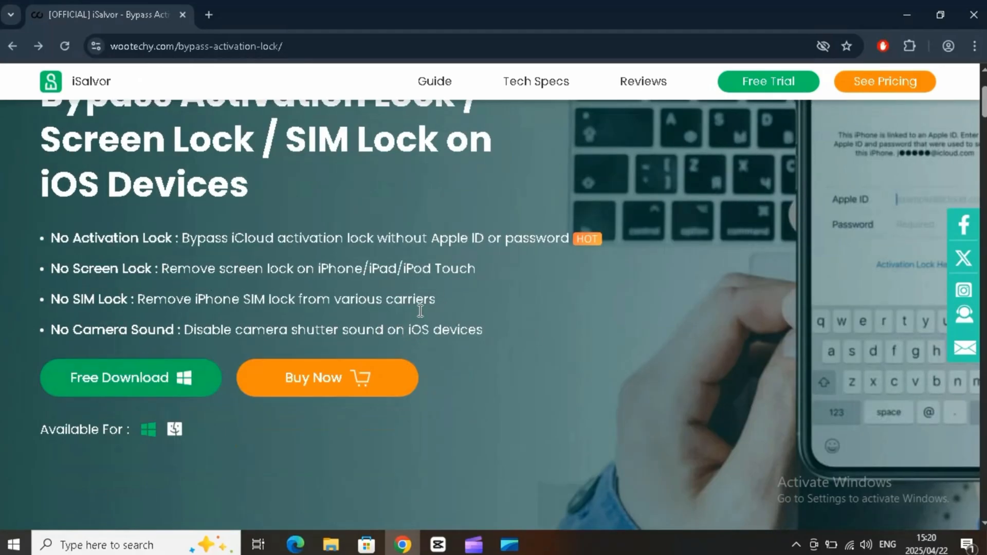
scroll(467, 325, "down", 1)
scroll(297, 331, "down", 1)
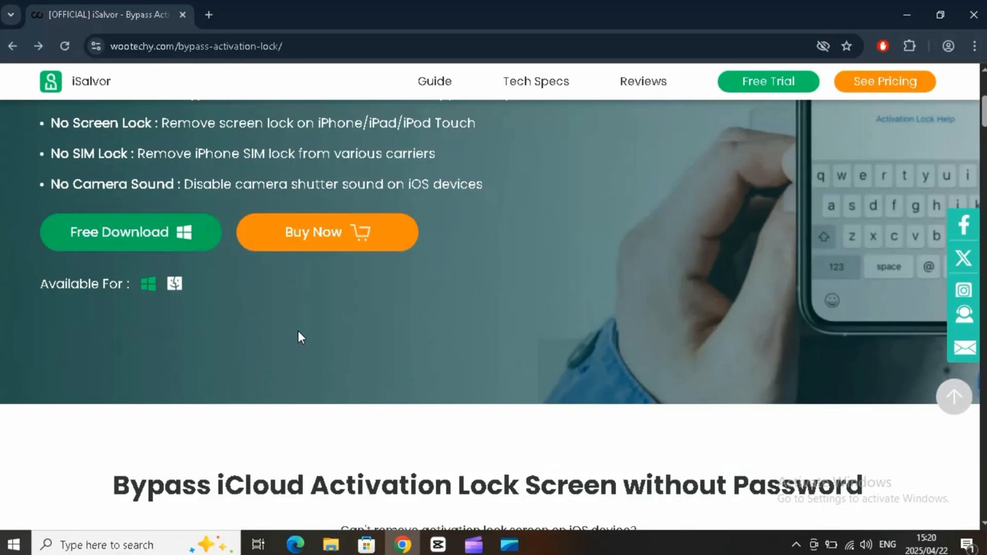
scroll(298, 331, "down", 2)
scroll(231, 316, "up", 2)
scroll(320, 324, "down", 2)
scroll(321, 325, "down", 3)
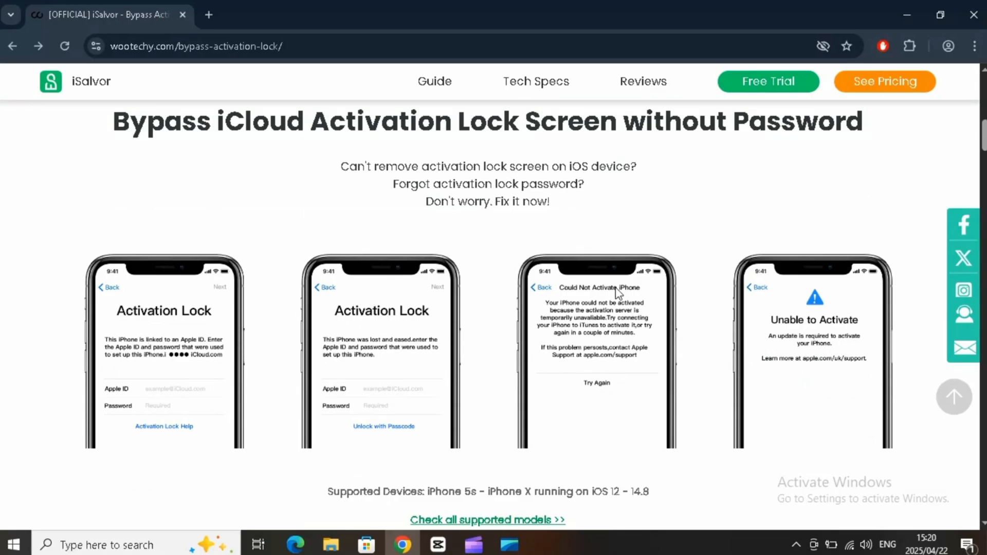
scroll(628, 282, "down", 3)
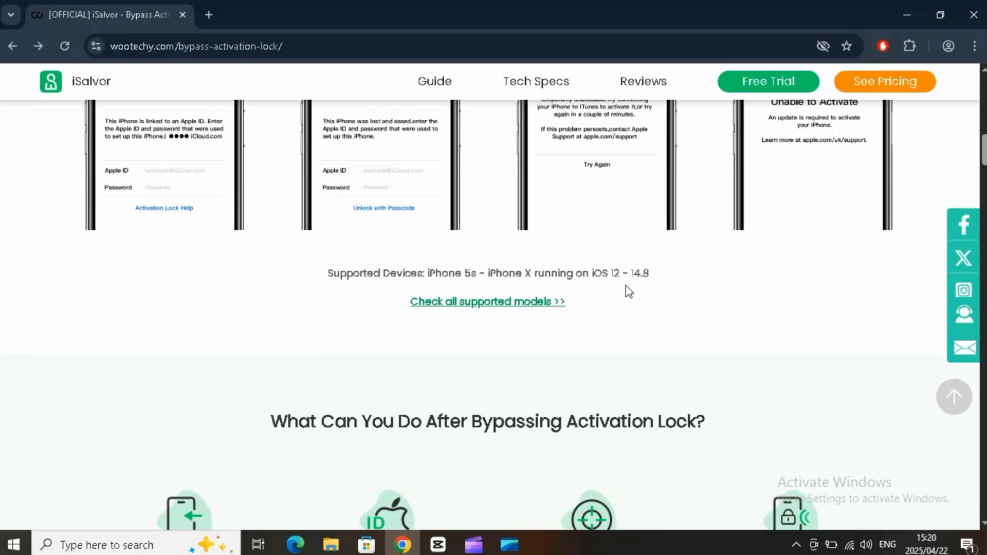
scroll(625, 287, "down", 2)
scroll(621, 289, "up", 1)
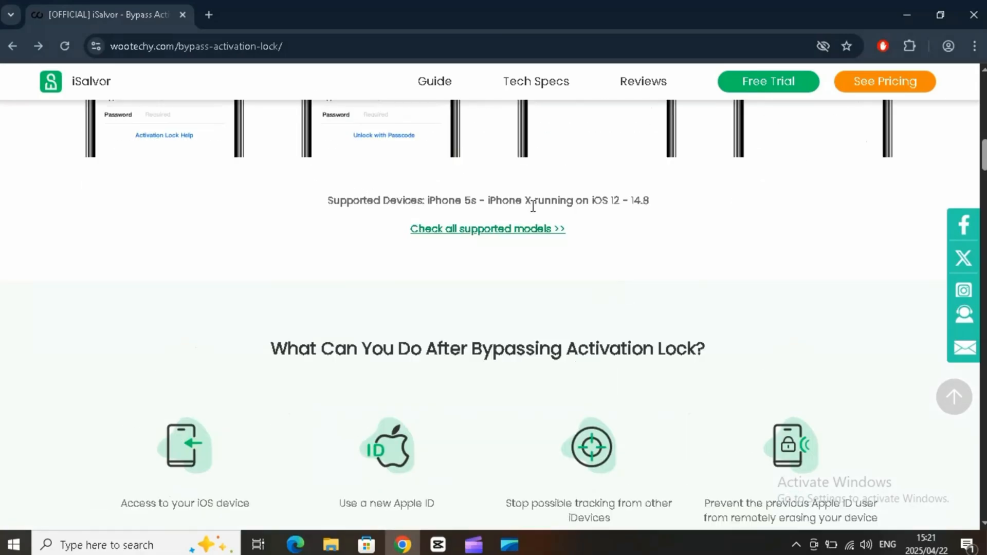
scroll(589, 280, "down", 2)
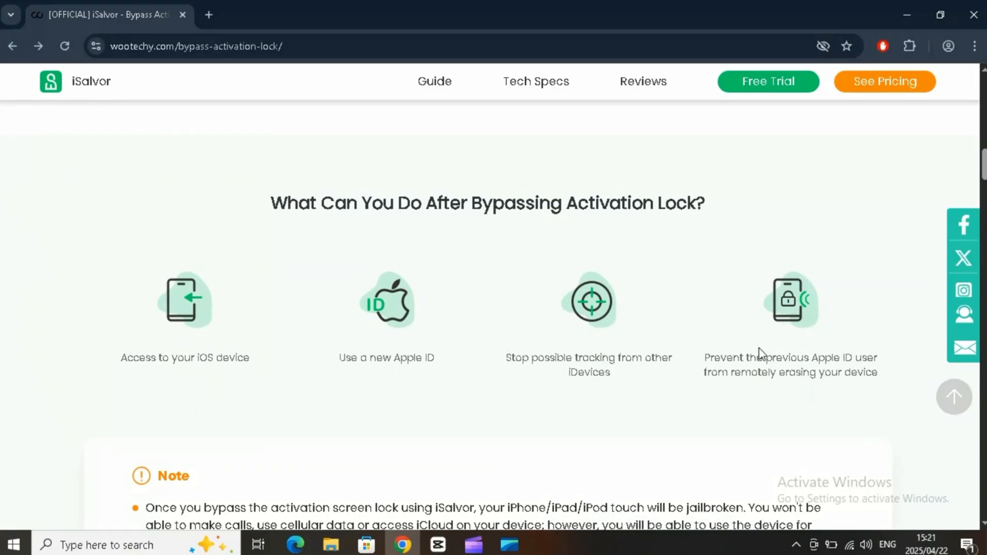
scroll(643, 407, "down", 5)
scroll(643, 407, "down", 1)
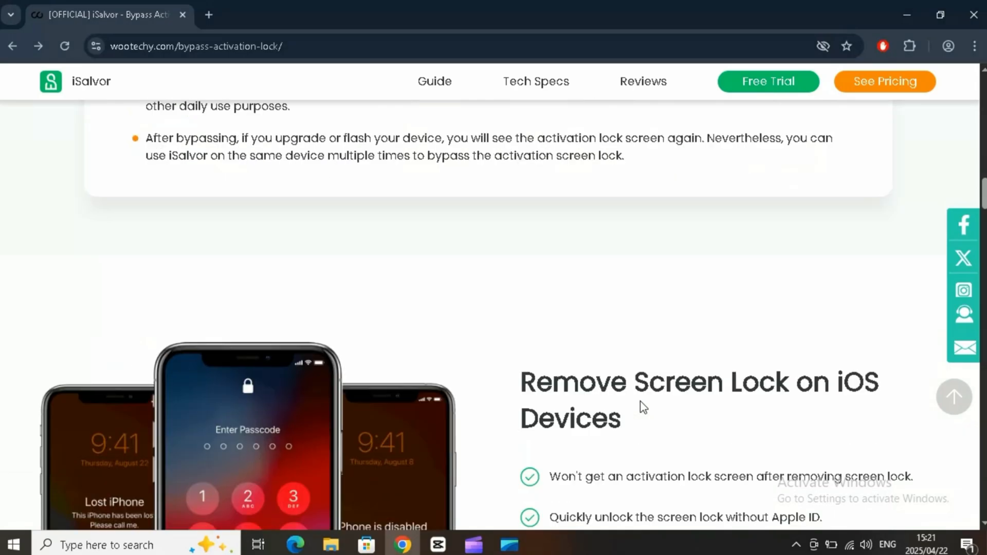
scroll(643, 407, "down", 1)
scroll(641, 406, "down", 1)
scroll(632, 337, "down", 1)
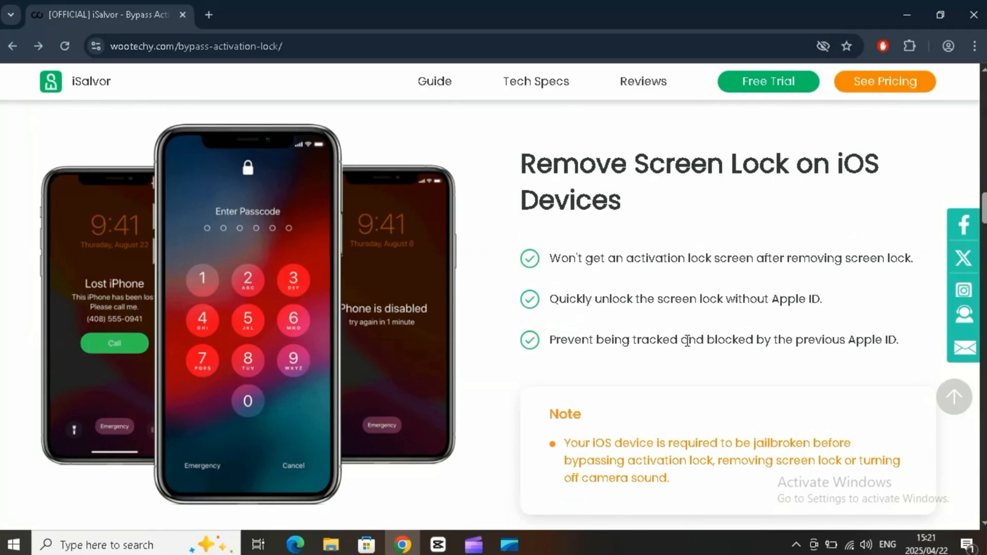
scroll(756, 363, "down", 1)
scroll(786, 396, "down", 1)
scroll(743, 401, "down", 4)
scroll(742, 401, "down", 1)
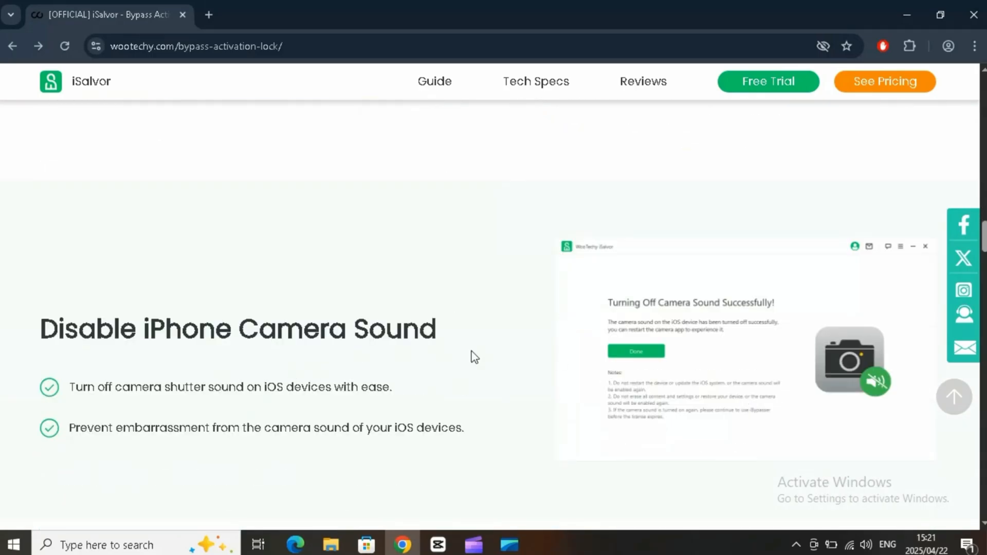
scroll(428, 424, "down", 1)
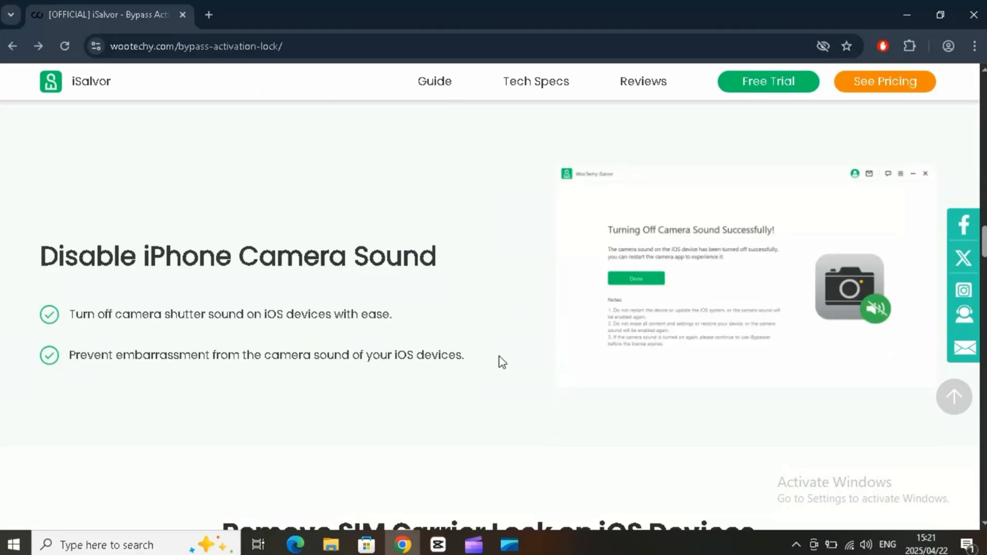
scroll(599, 344, "down", 2)
scroll(604, 347, "down", 1)
scroll(588, 298, "down", 1)
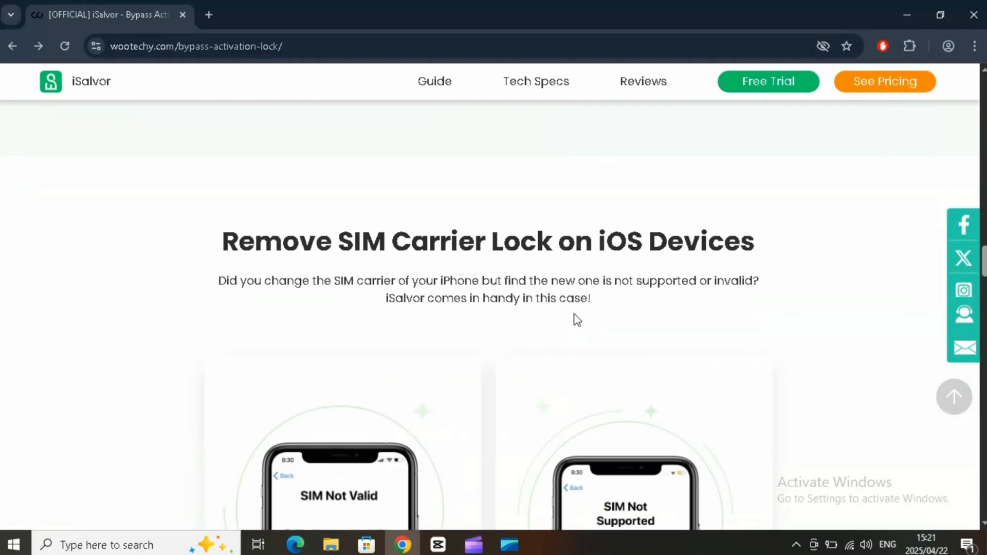
scroll(597, 299, "down", 1)
scroll(337, 182, "down", 1)
scroll(458, 404, "up", 1)
scroll(458, 405, "down", 1)
scroll(540, 385, "down", 2)
scroll(522, 365, "down", 2)
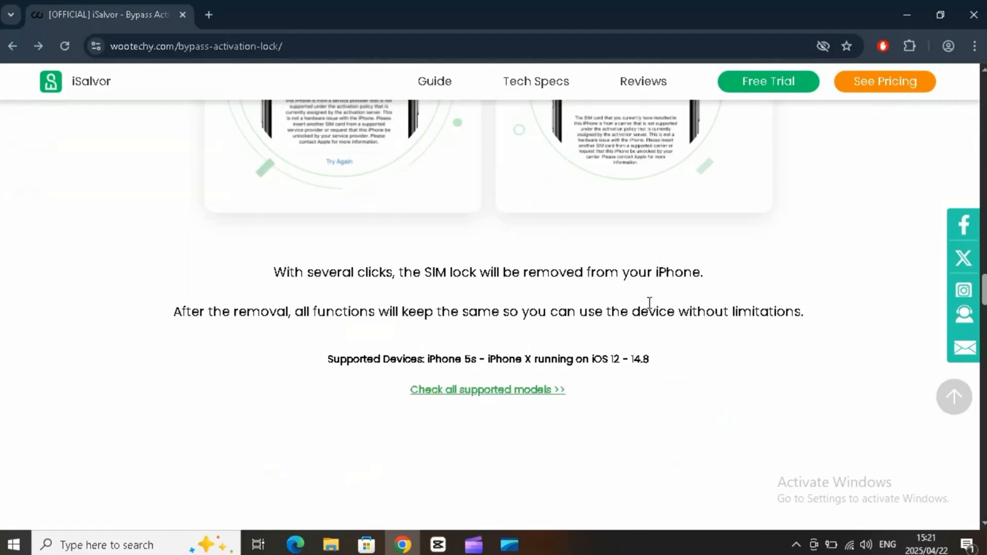
scroll(574, 392, "down", 2)
scroll(613, 388, "down", 2)
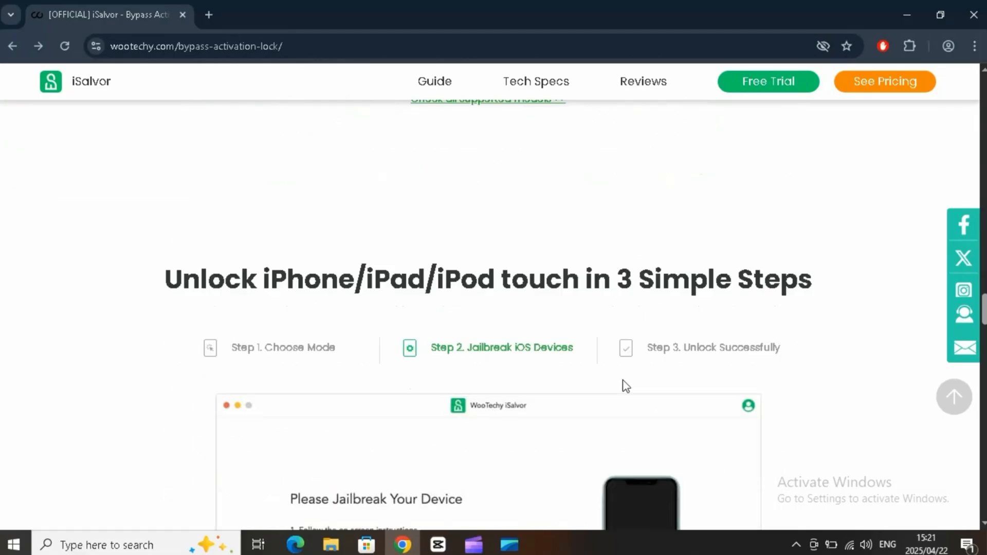
scroll(623, 385, "down", 1)
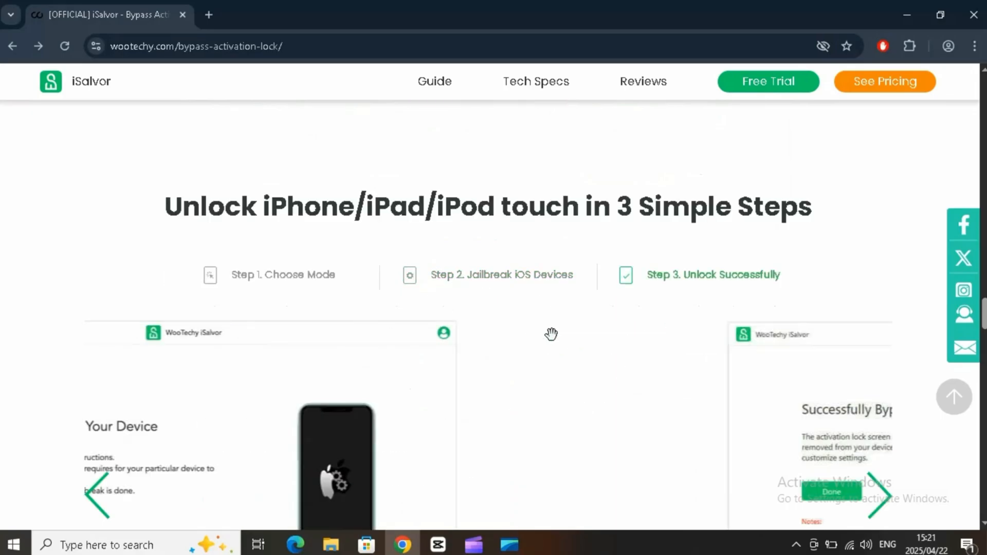
scroll(555, 324, "down", 1)
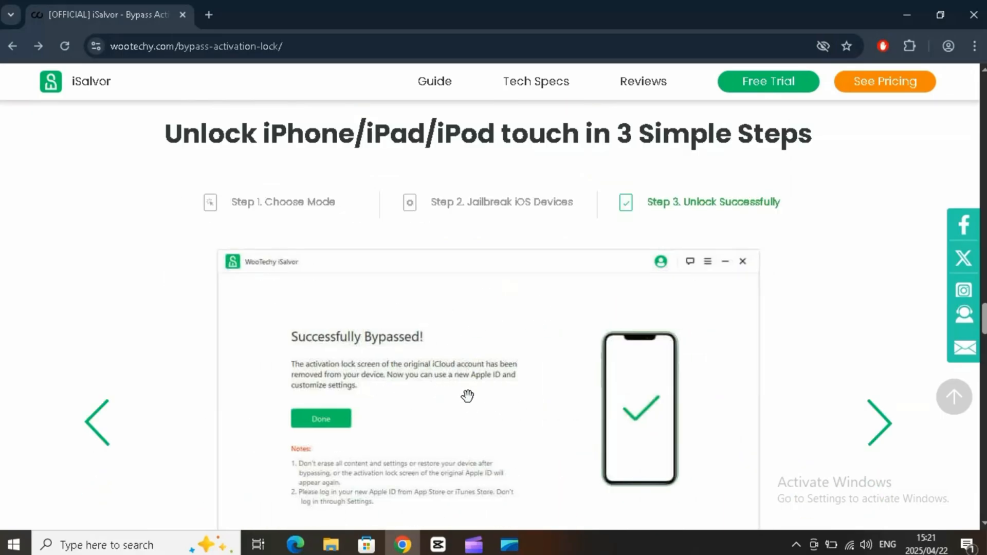
scroll(607, 423, "down", 1)
scroll(606, 424, "down", 1)
scroll(606, 424, "down", 1)
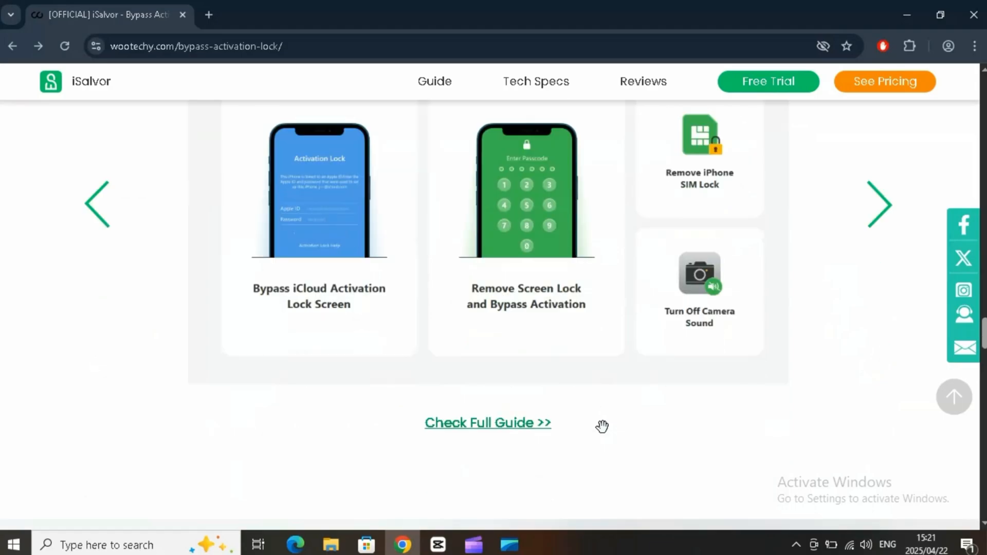
scroll(605, 427, "down", 2)
scroll(604, 429, "down", 5)
scroll(603, 429, "down", 5)
scroll(427, 347, "down", 4)
scroll(379, 336, "up", 5)
scroll(378, 336, "up", 5)
scroll(371, 337, "up", 5)
scroll(375, 334, "up", 5)
scroll(381, 331, "up", 5)
scroll(378, 331, "up", 5)
scroll(379, 333, "up", 5)
scroll(381, 329, "up", 5)
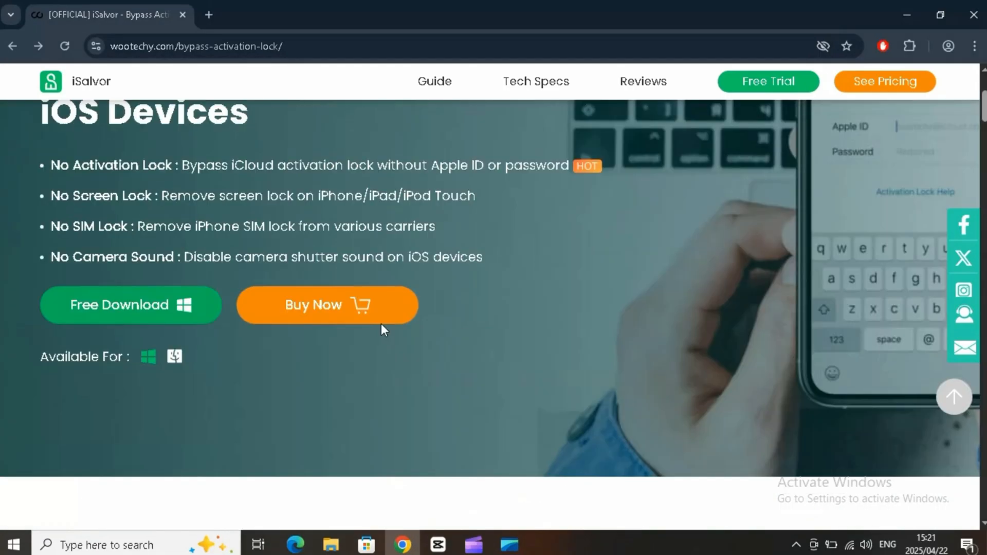
scroll(382, 328, "up", 2)
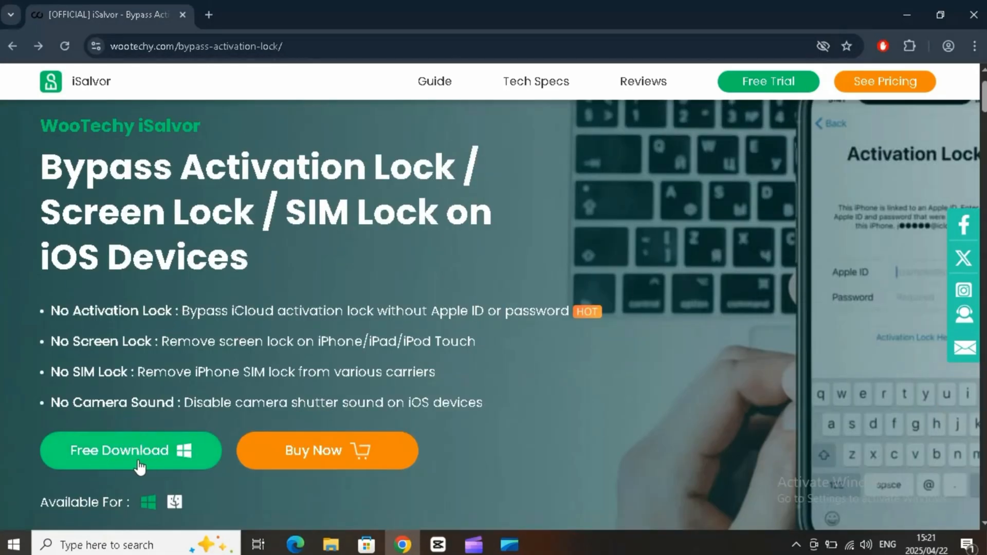
Download the free Windows installer of WooTechy iSalvor from its product page
left_click(169, 451)
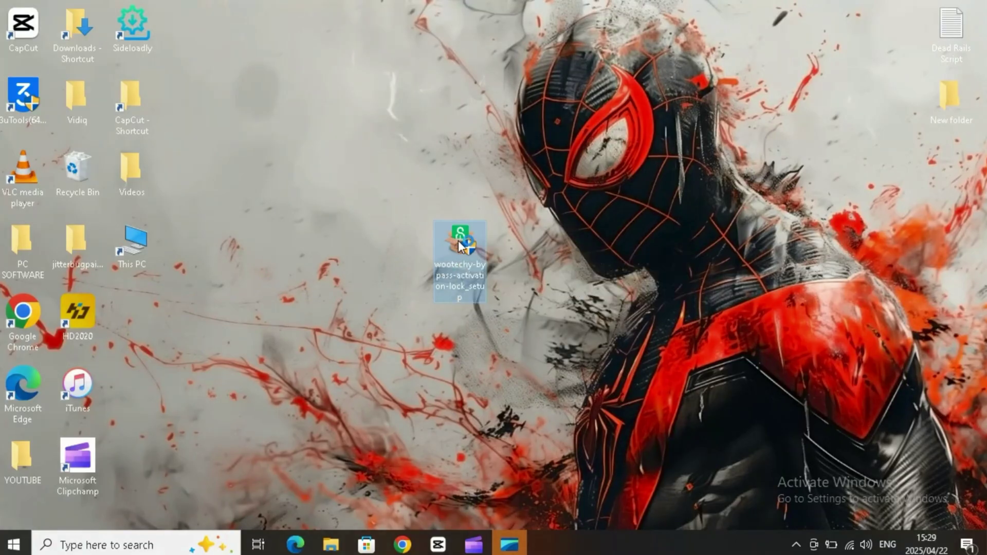
Install iSalvor from the downloaded setup file, launch it and tidy its desktop shortcut
double_click(458, 245)
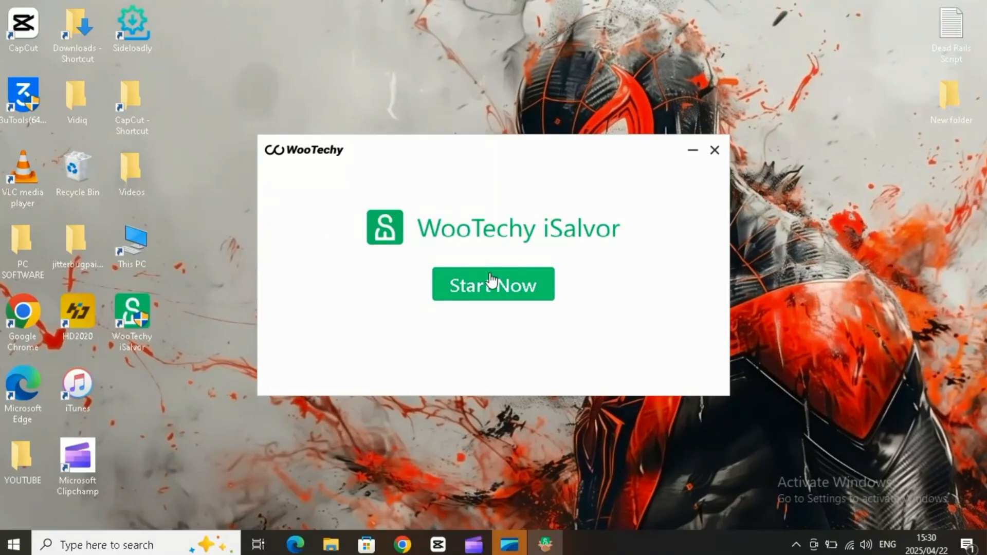
left_click(500, 286)
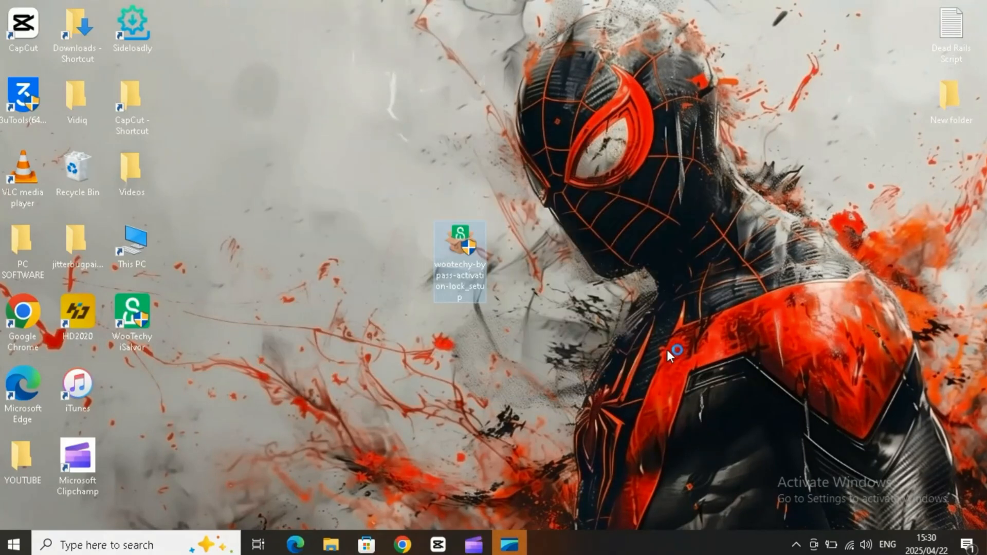
left_click_drag(157, 336, 320, 266)
left_click_drag(389, 247, 405, 253)
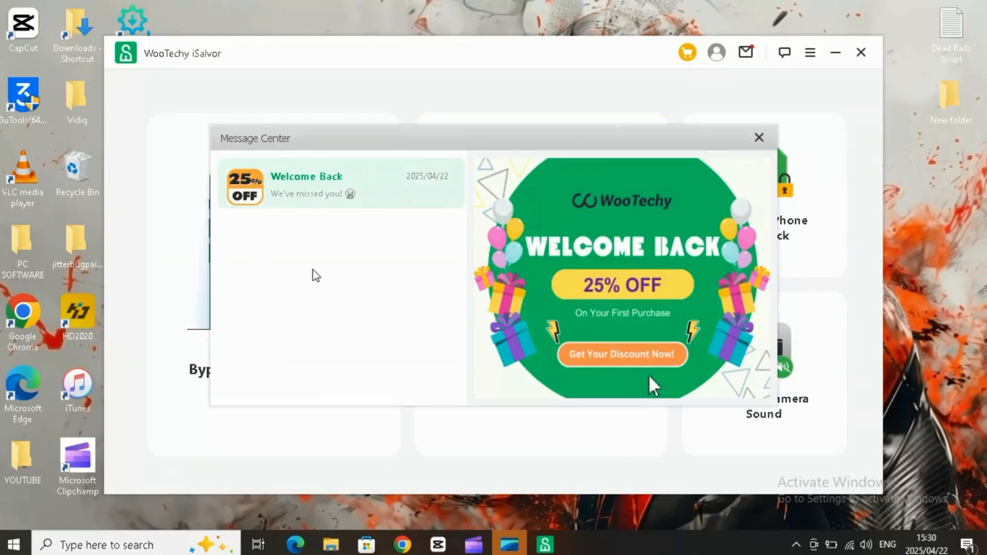
Dismiss the welcome-back Message Center promotion to reach iSalvor's main feature screen
left_click(649, 354)
left_click(759, 139)
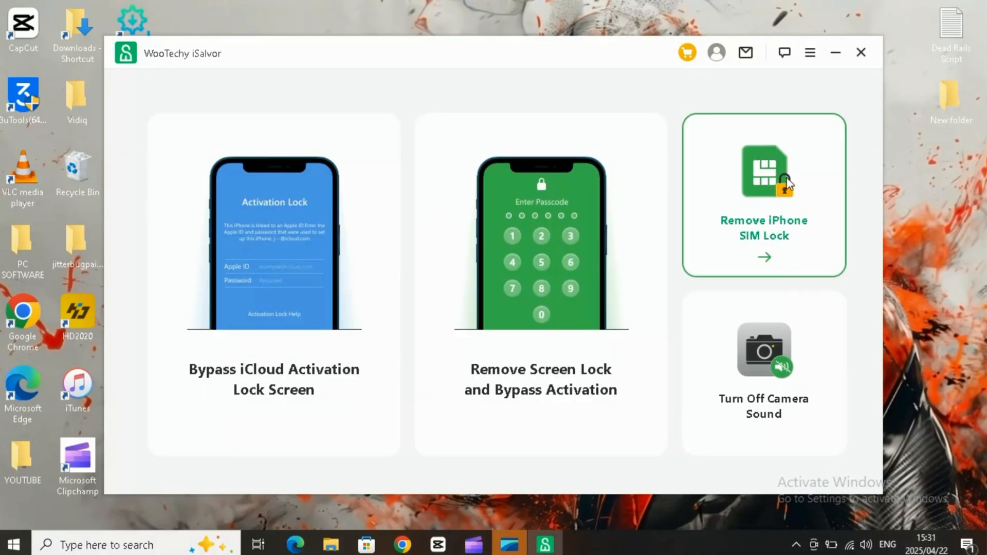
Review the iSalvor for Windows purchase plans, then bring up the in-app account and plan panel
left_click(685, 54)
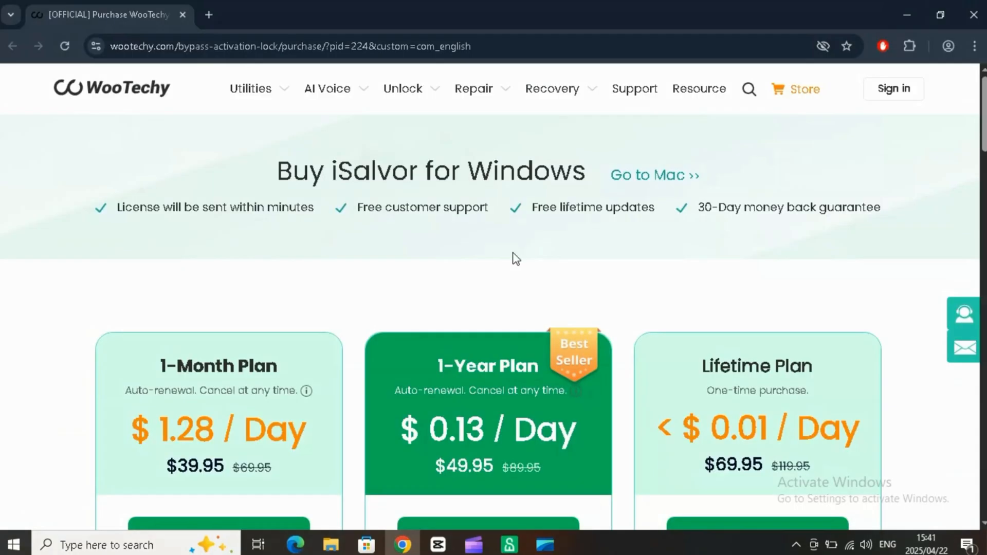
scroll(507, 253, "down", 3)
scroll(600, 291, "down", 1)
scroll(638, 244, "down", 2)
scroll(751, 346, "down", 4)
scroll(759, 220, "up", 5)
scroll(671, 228, "down", 2)
scroll(682, 202, "down", 3)
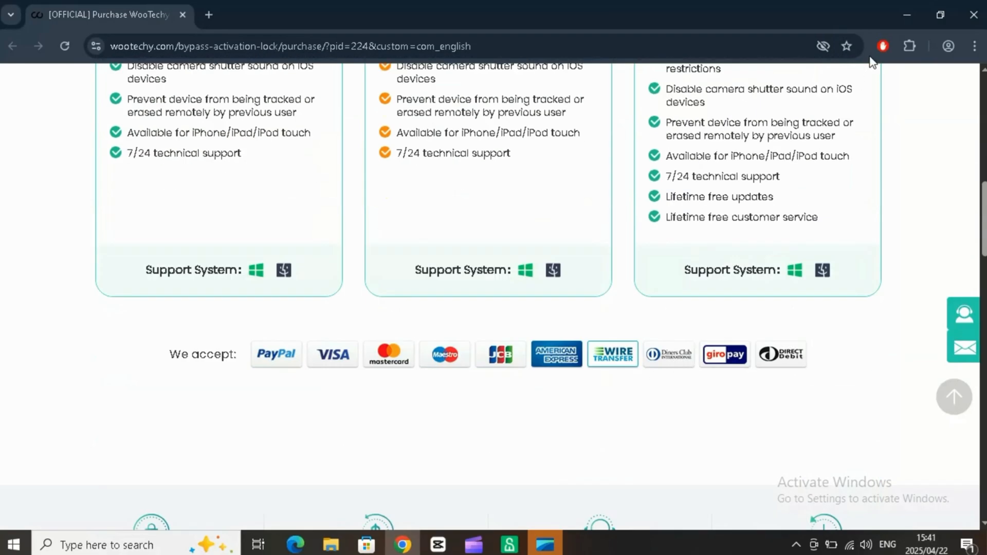
left_click(717, 51)
scroll(751, 290, "down", 1)
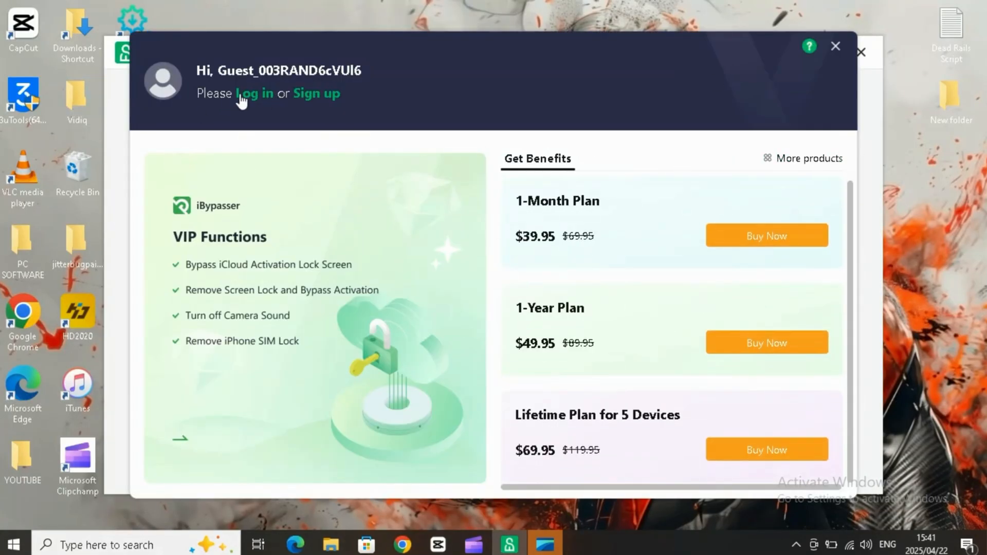
Log in to the WooTechy account from the account dialog and return to the home screen
left_click(256, 94)
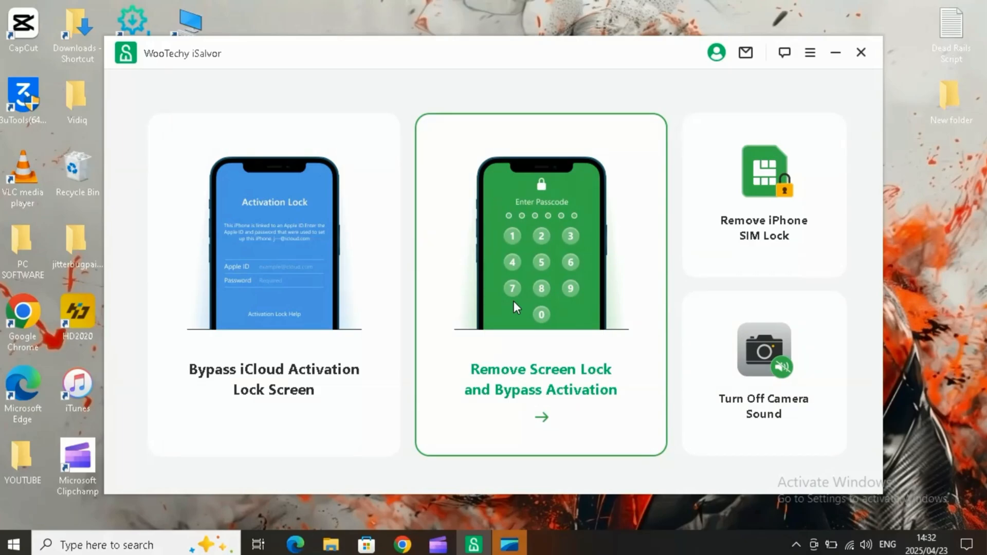
Start Remove Screen Lock and Bypass Activation for the iPhone 7/7 Plus and reach the FMI Status choice
left_click(563, 395)
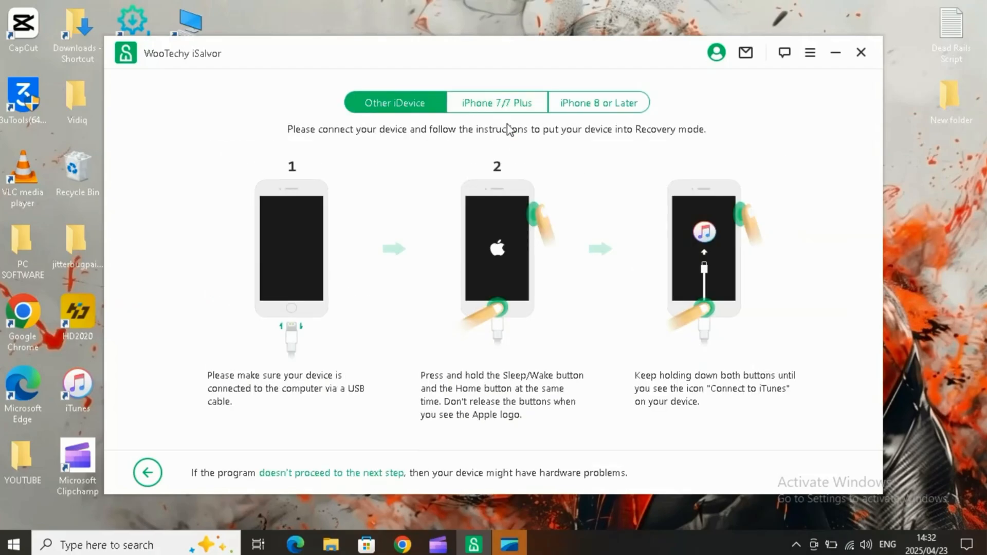
left_click(501, 107)
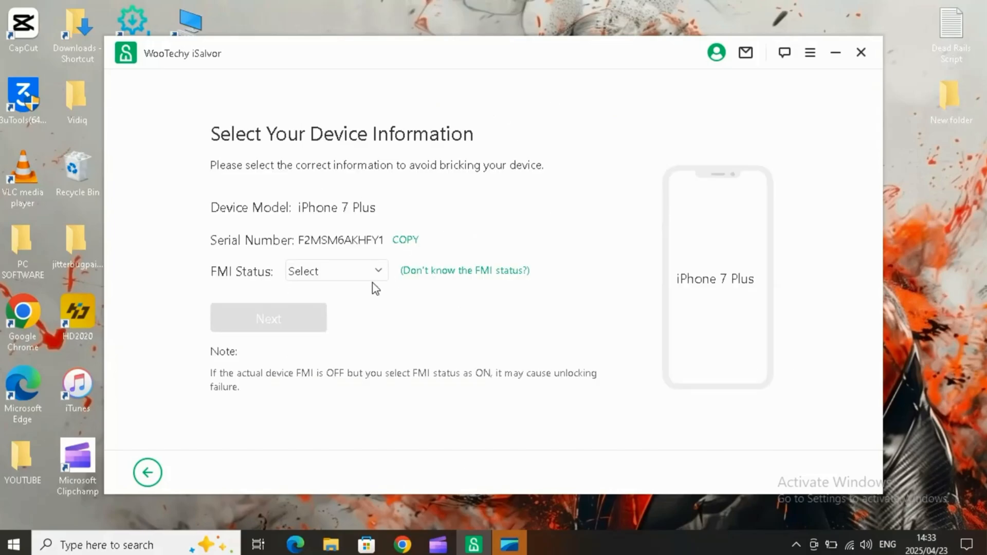
left_click(370, 273)
Set FMI status to OFF, accept the Terms of Jailbreak and proceed to complete the bypass
left_click(303, 314)
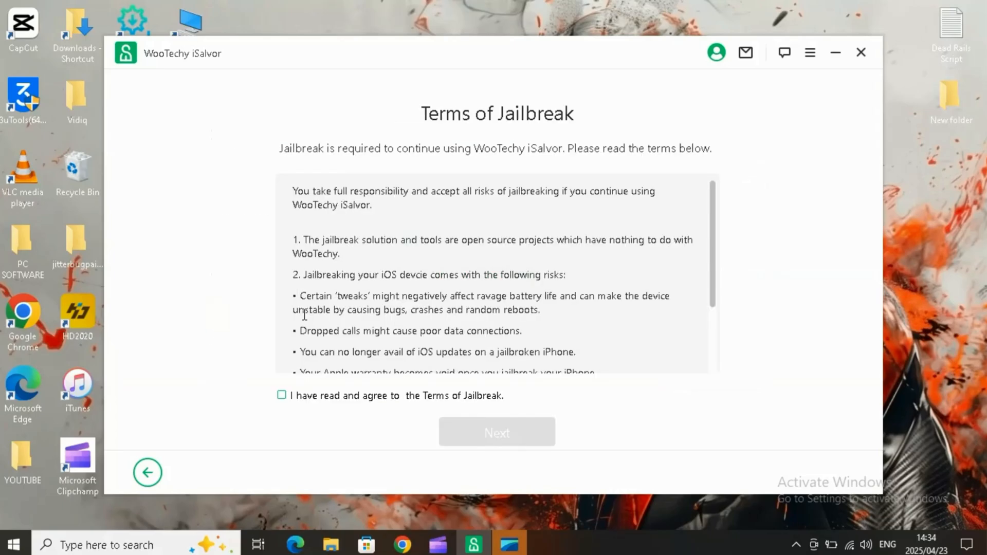
left_click(283, 395)
left_click(497, 434)
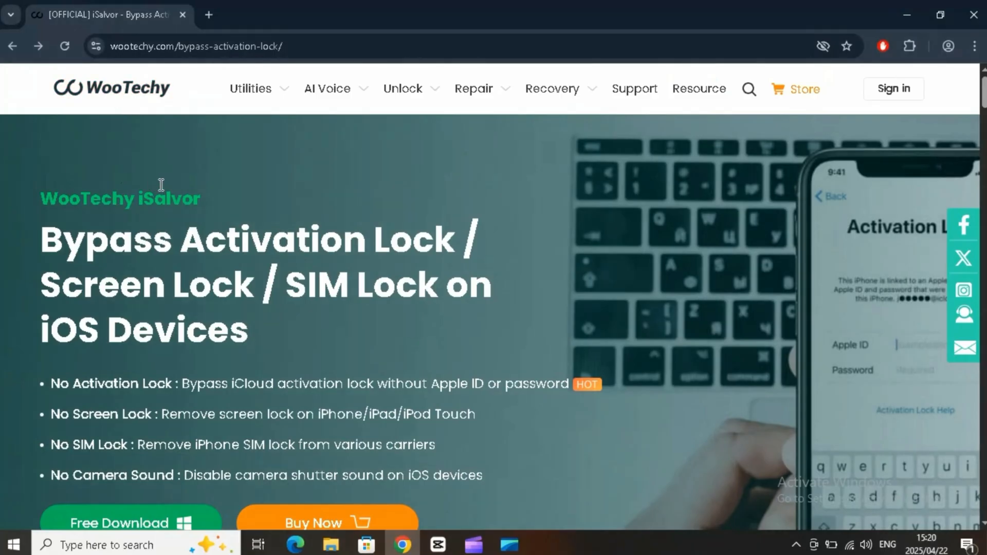
scroll(206, 305, "down", 1)
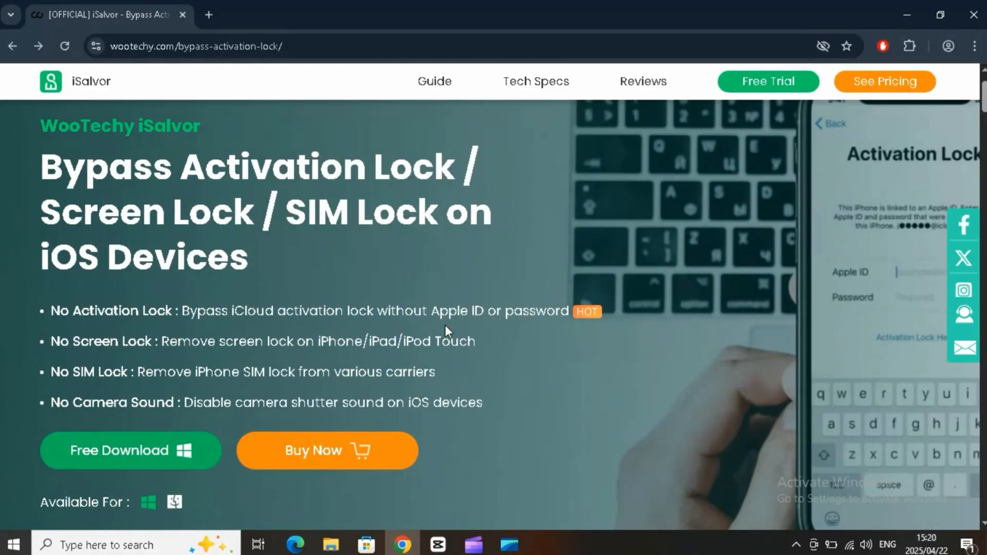
scroll(445, 329, "down", 1)
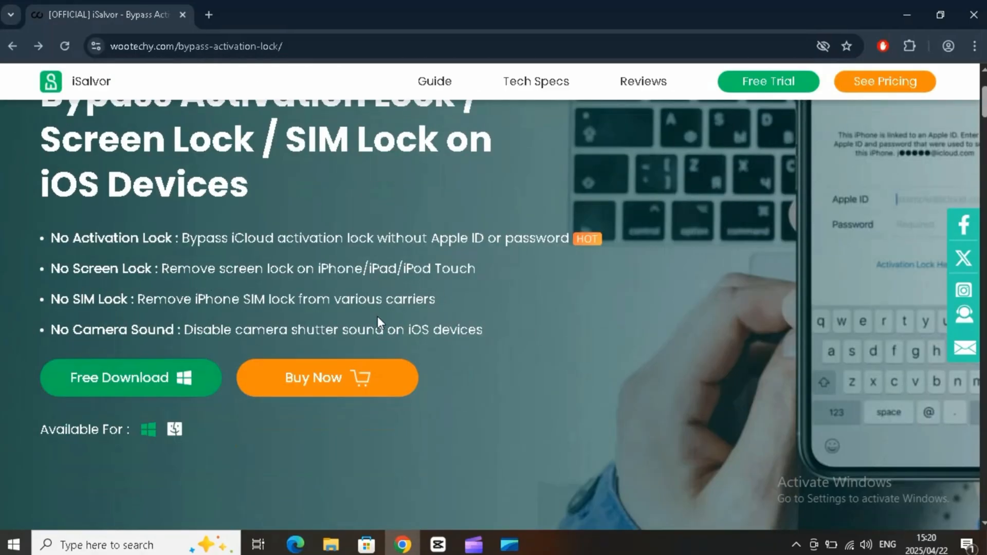
scroll(468, 331, "down", 3)
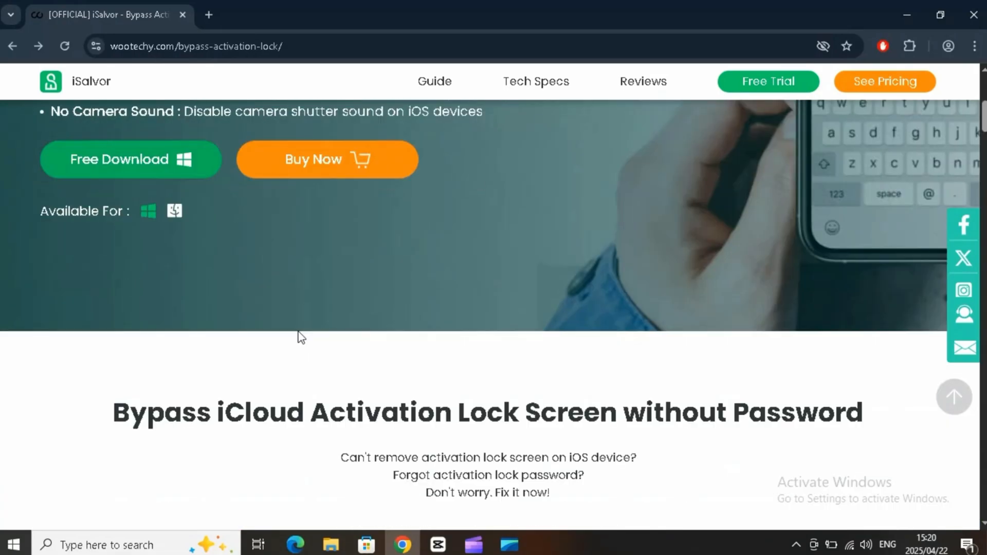
scroll(299, 337, "down", 1)
scroll(136, 290, "up", 2)
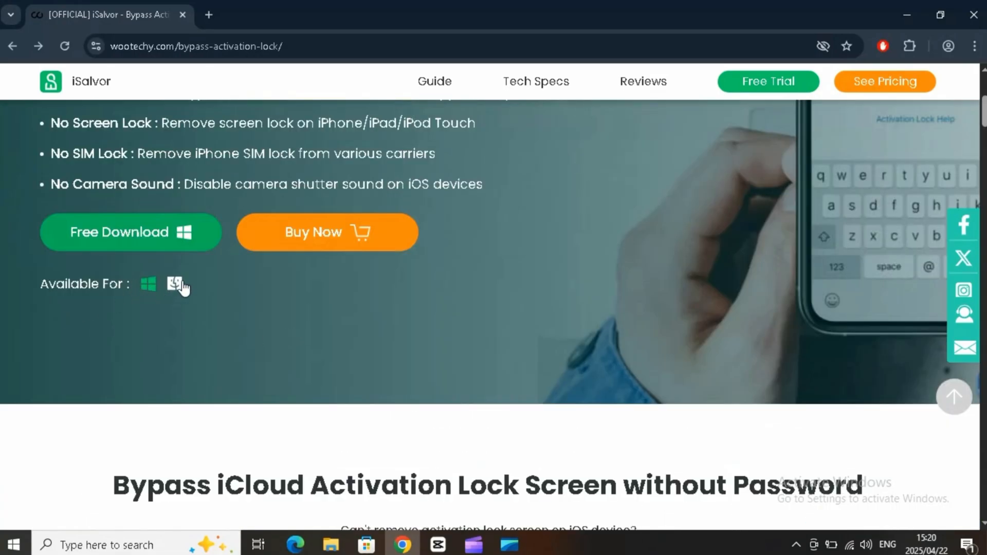
scroll(323, 325, "down", 4)
scroll(615, 238, "down", 1)
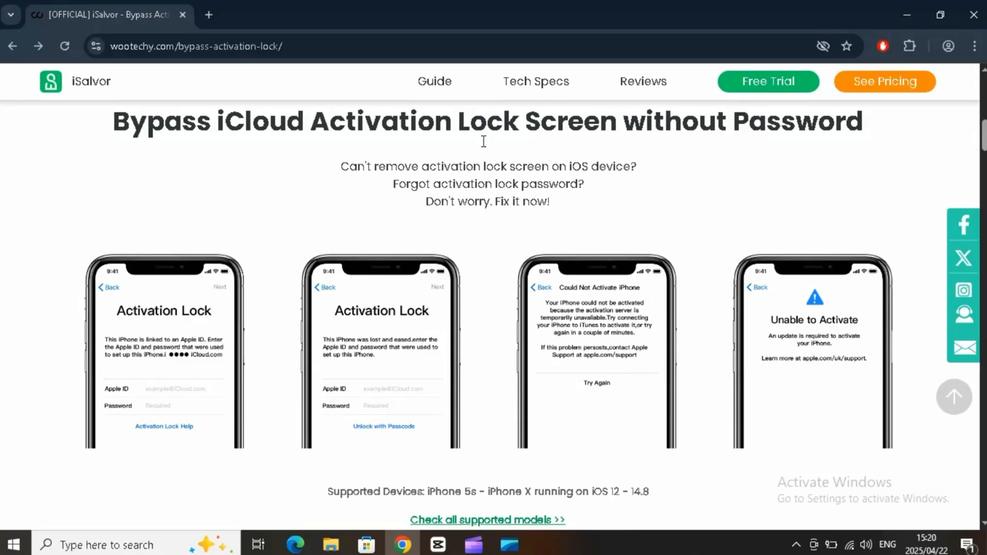
scroll(628, 286, "down", 3)
scroll(625, 289, "down", 1)
scroll(625, 284, "down", 1)
scroll(617, 288, "up", 1)
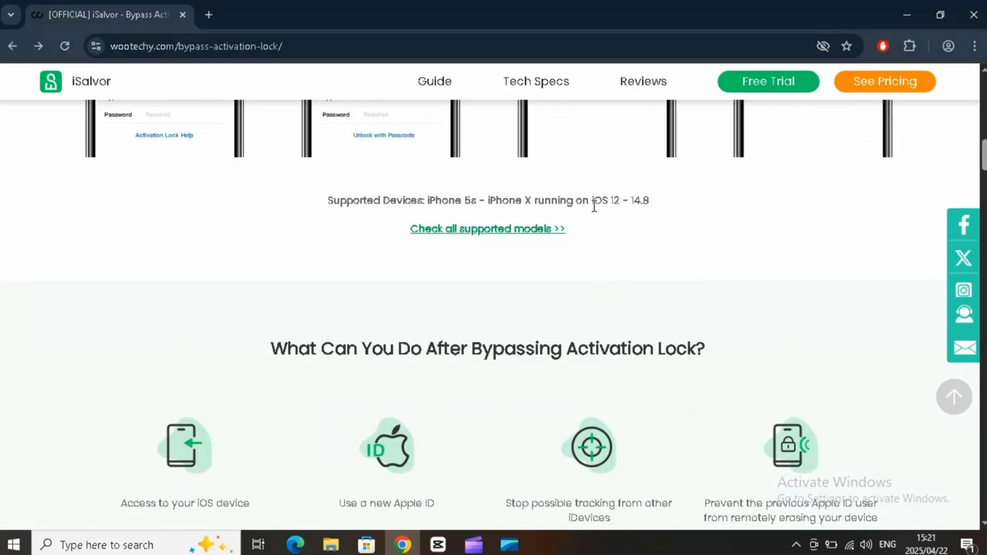